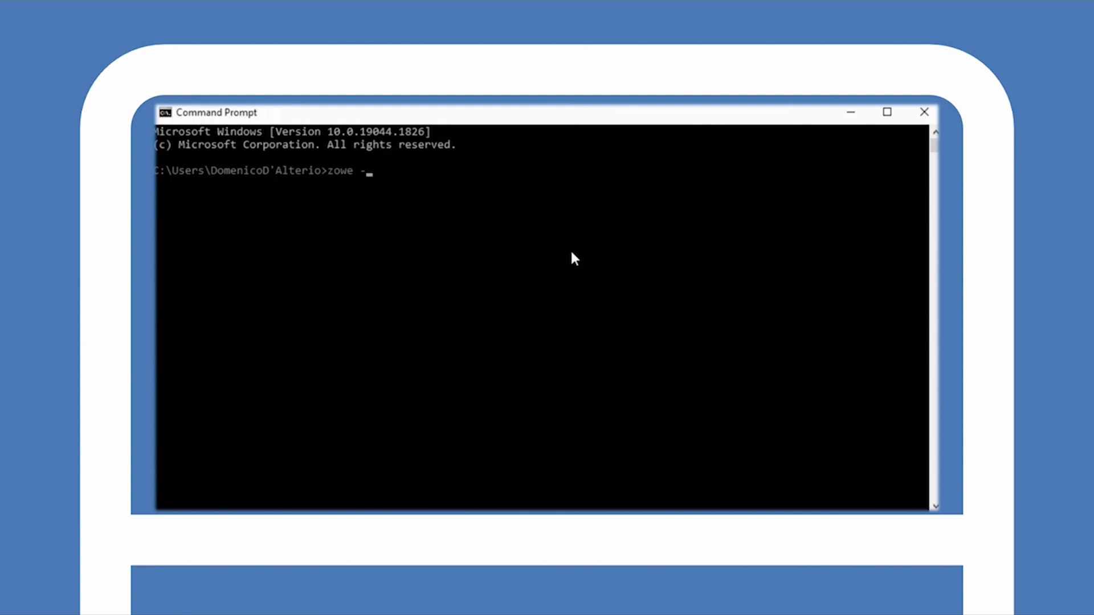
{"action": "type", "text": "h"}
- Run zowe -h to show the Zowe CLI description, usage and command groups
{"action": "key", "text": "Return"}
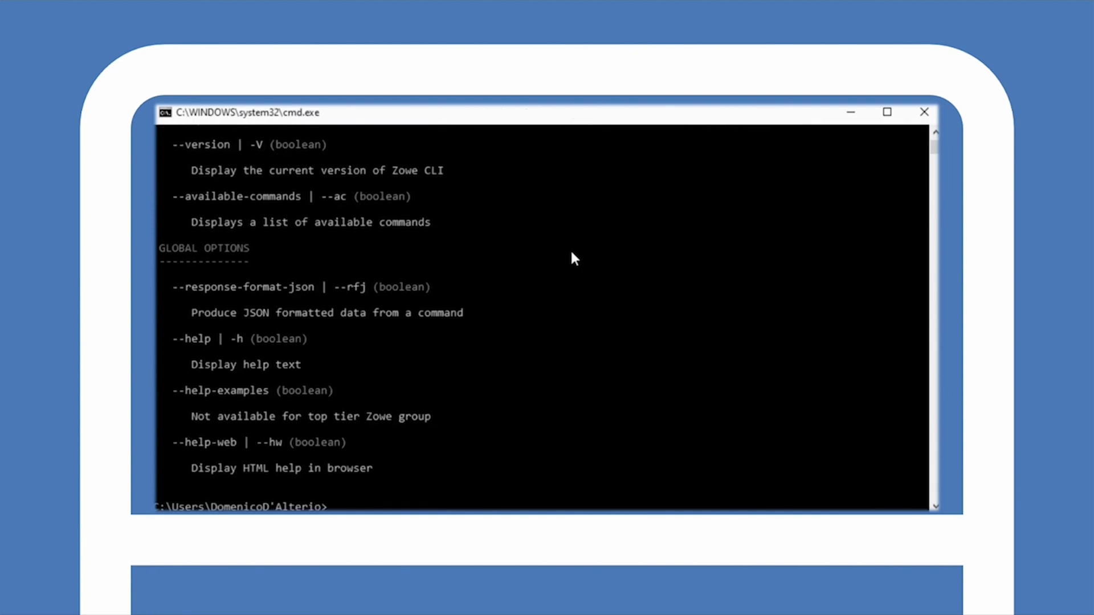
{"action": "scroll", "coordinate": [572, 258], "scroll_direction": "up", "scroll_amount": 5}
{"action": "scroll", "coordinate": [570, 249], "scroll_direction": "up", "scroll_amount": 3}
{"action": "scroll", "coordinate": [571, 249], "scroll_direction": "up", "scroll_amount": 3}
{"action": "scroll", "coordinate": [571, 248], "scroll_direction": "up", "scroll_amount": 3}
{"action": "scroll", "coordinate": [425, 367], "scroll_direction": "down", "scroll_amount": 3}
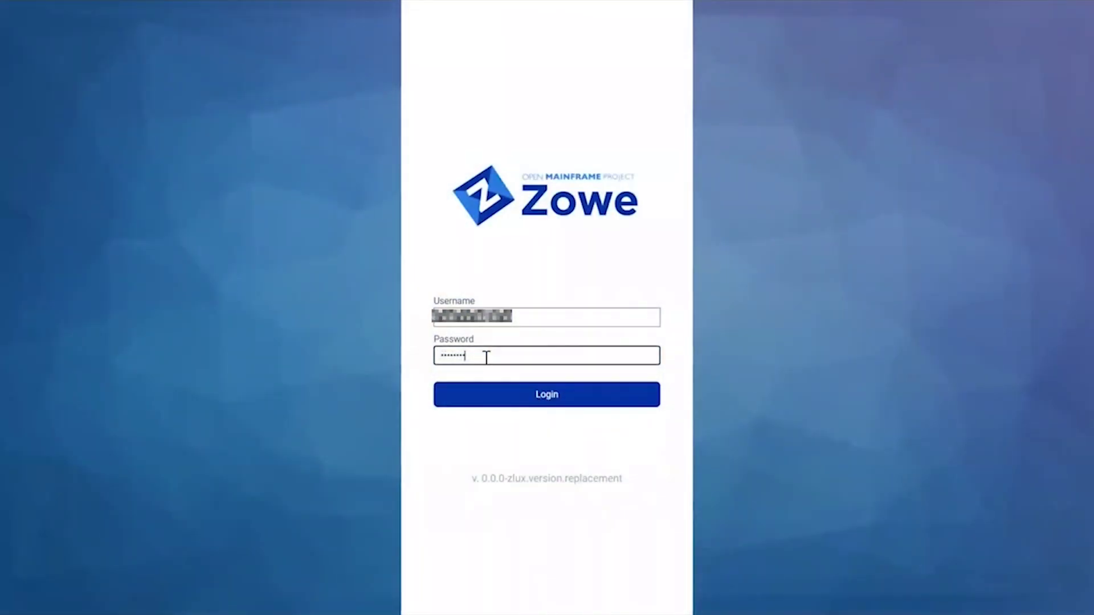
- Sign in to Zowe Desktop and briefly view the Languages settings
{"action": "key", "text": "Return"}
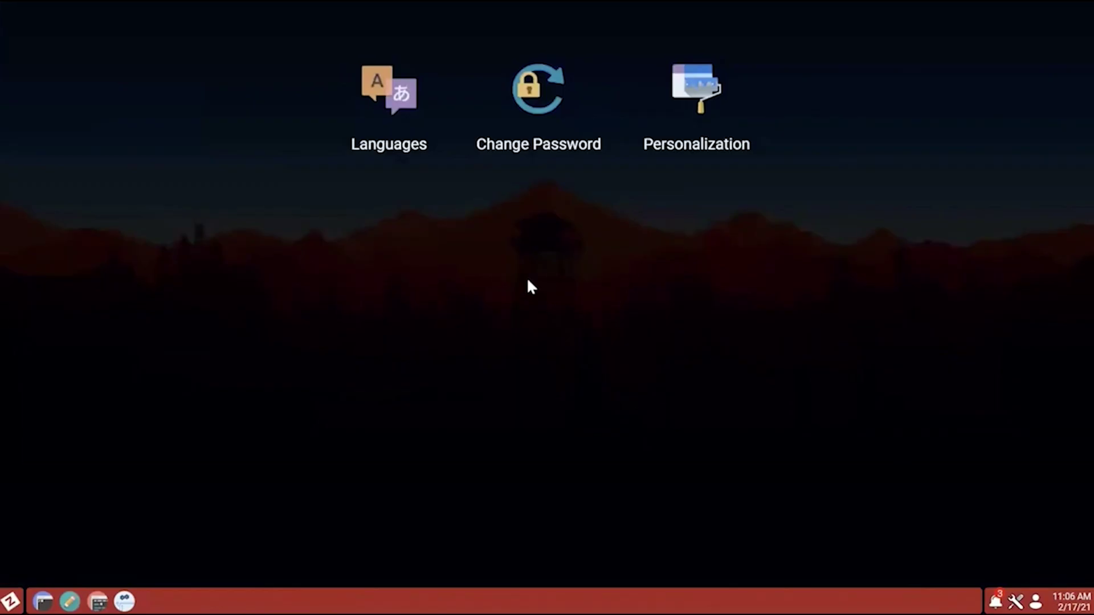
{"action": "key", "text": "Tab"}
{"action": "left_click", "coordinate": [423, 91]}
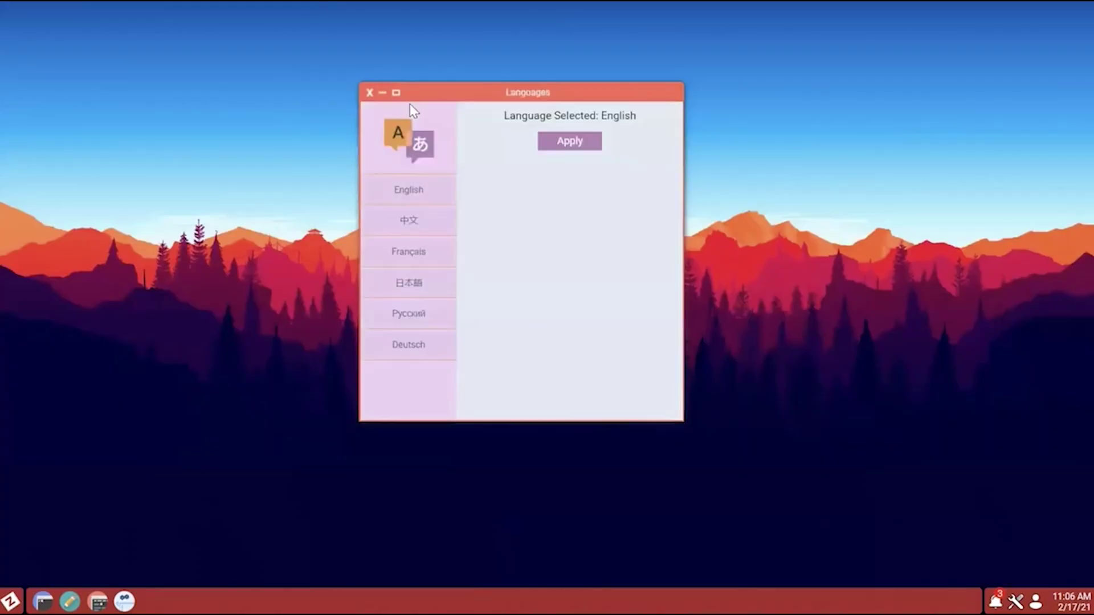
{"action": "left_click", "coordinate": [369, 94]}
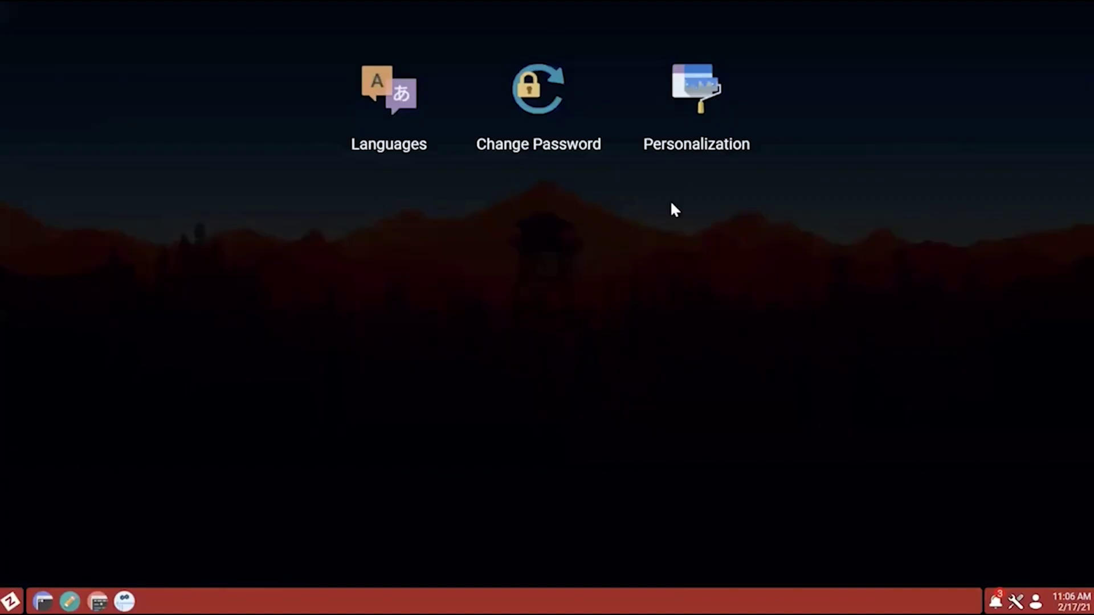
- View the Change Password form without changes, then show the Personalization settings
{"action": "left_click", "coordinate": [540, 101]}
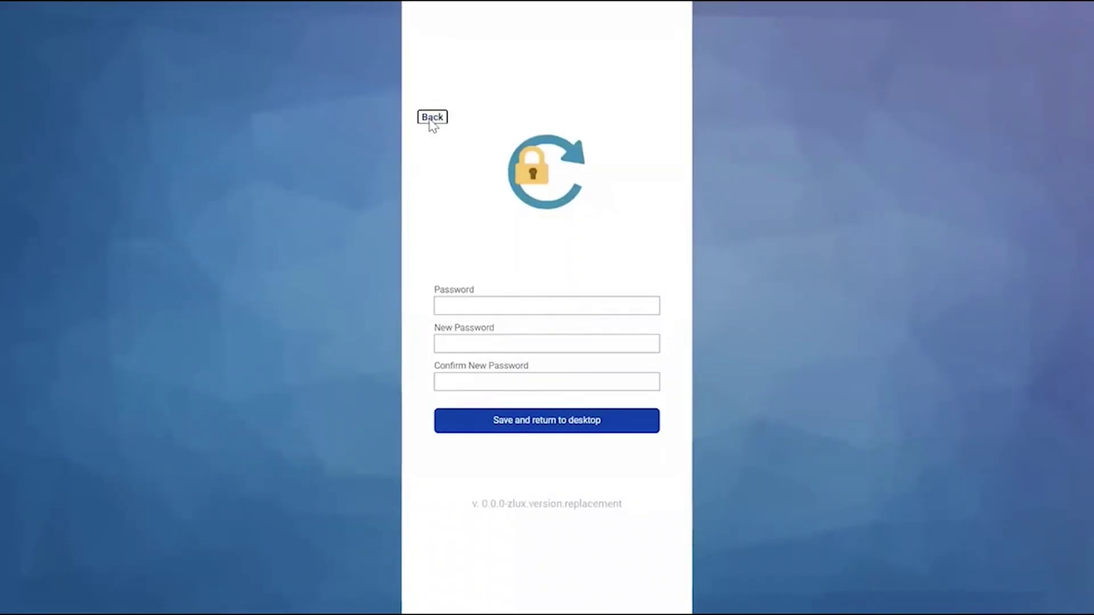
{"action": "left_click", "coordinate": [431, 121]}
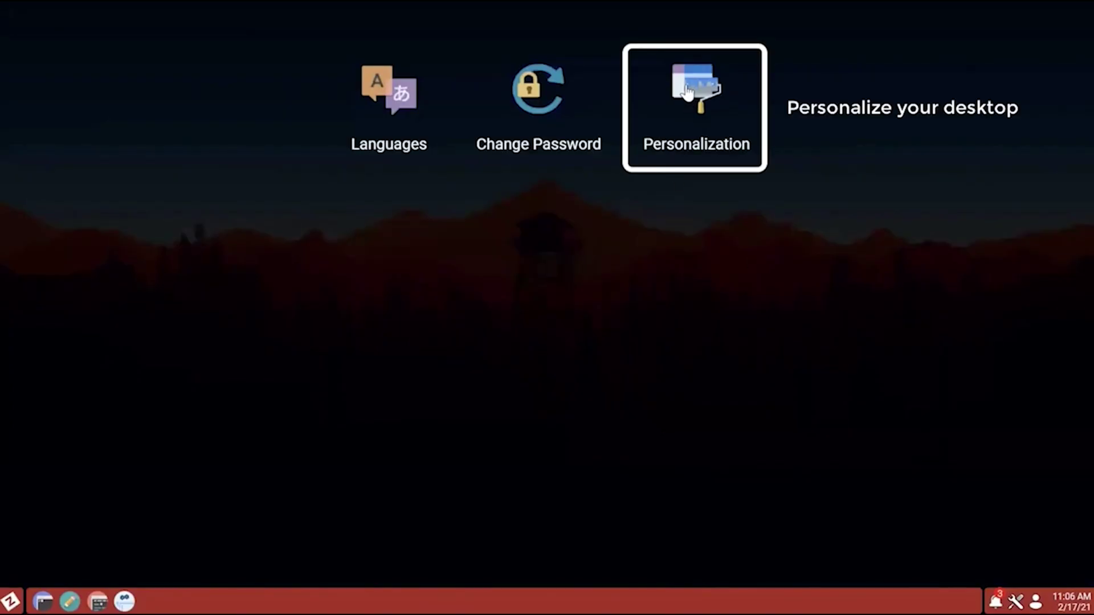
{"action": "left_click", "coordinate": [688, 92]}
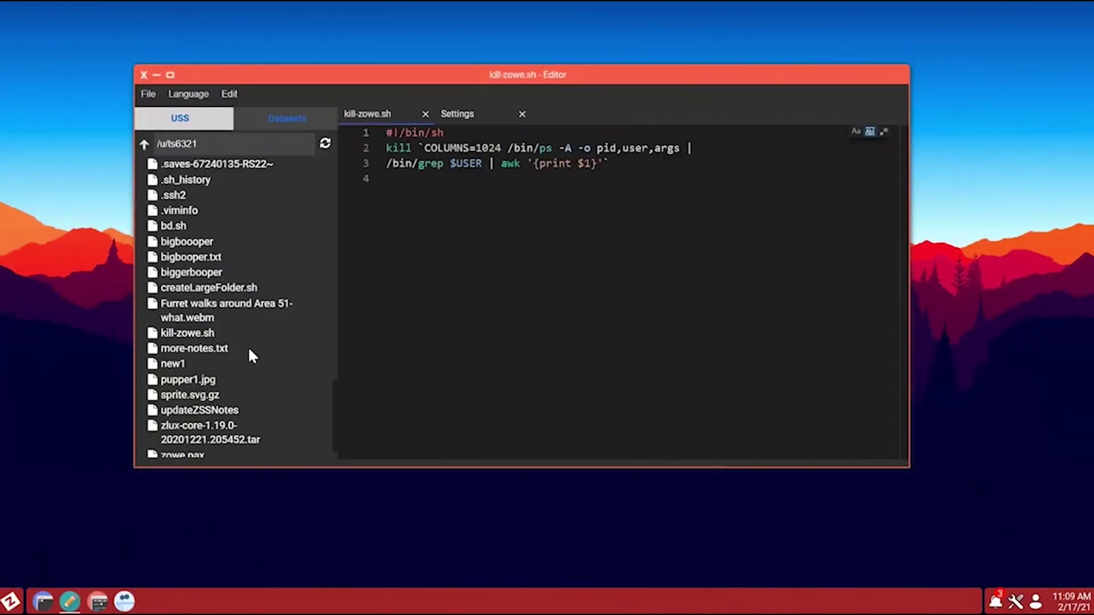
- Inspect the properties of the USS file new1 in the Editor tree
{"action": "right_click", "coordinate": [174, 364]}
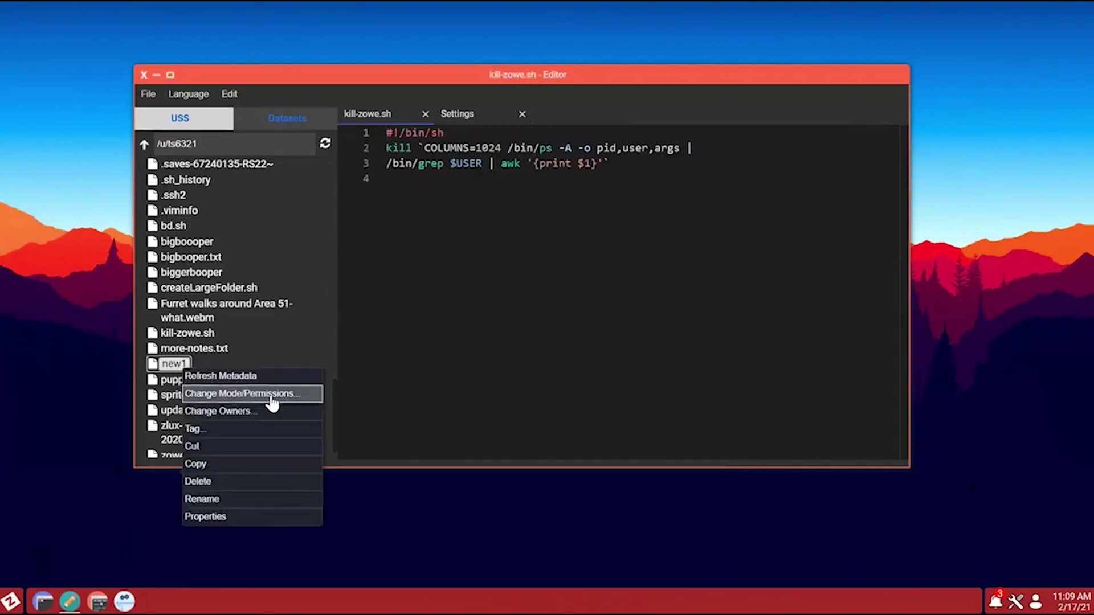
{"action": "left_click", "coordinate": [275, 516]}
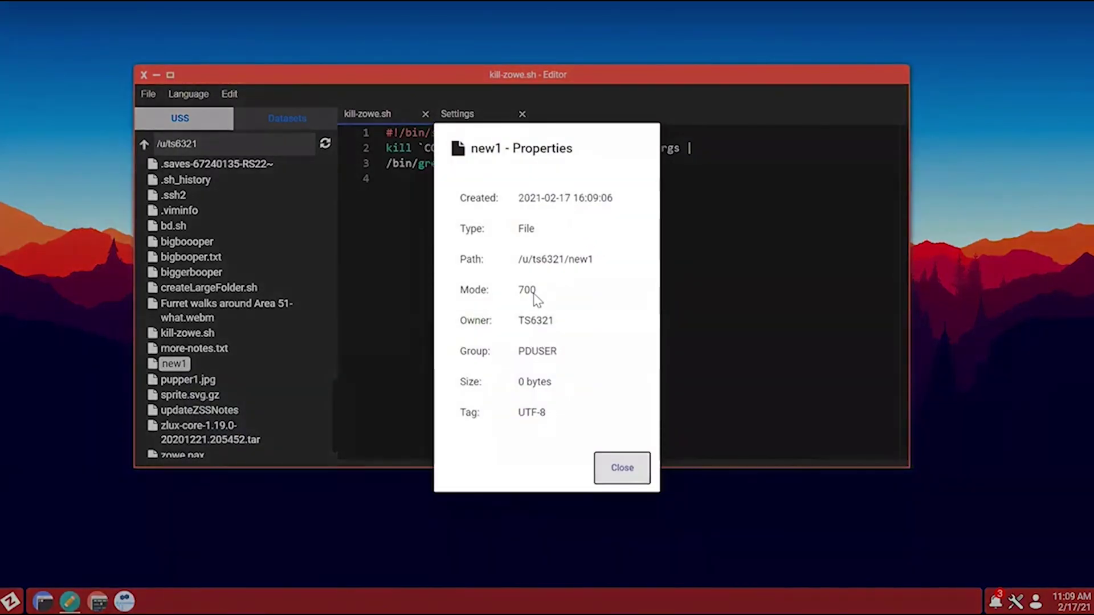
{"action": "left_click", "coordinate": [622, 467]}
{"action": "right_click", "coordinate": [174, 364]}
- Delete new1, then log on to TSO in the 3270 terminal with the password
{"action": "left_click", "coordinate": [286, 482]}
{"action": "left_click", "coordinate": [665, 344]}
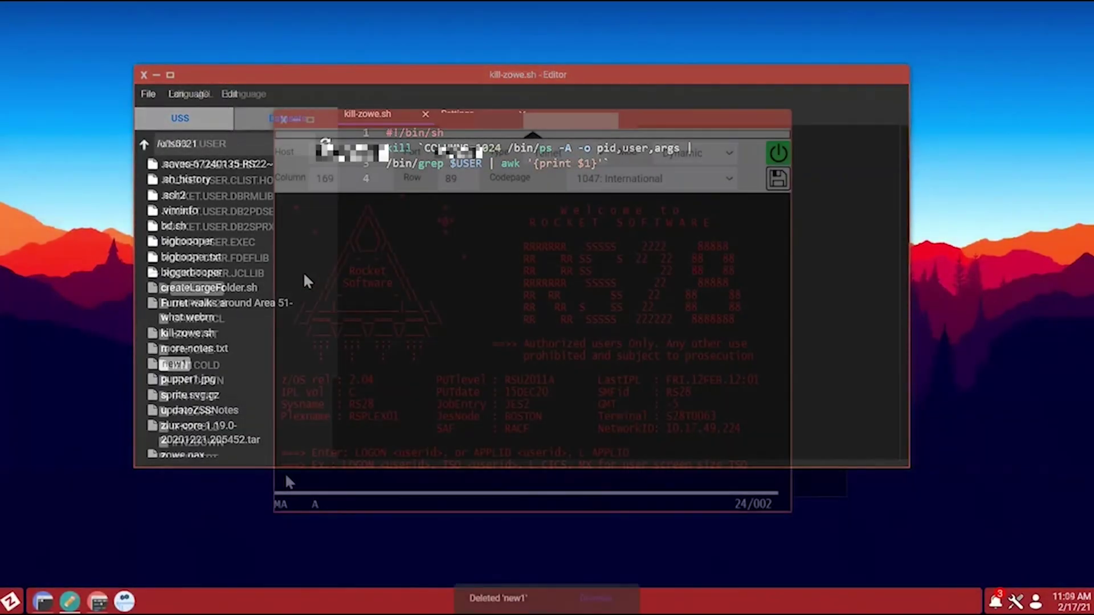
{"action": "type", "text": "logon ts6321"}
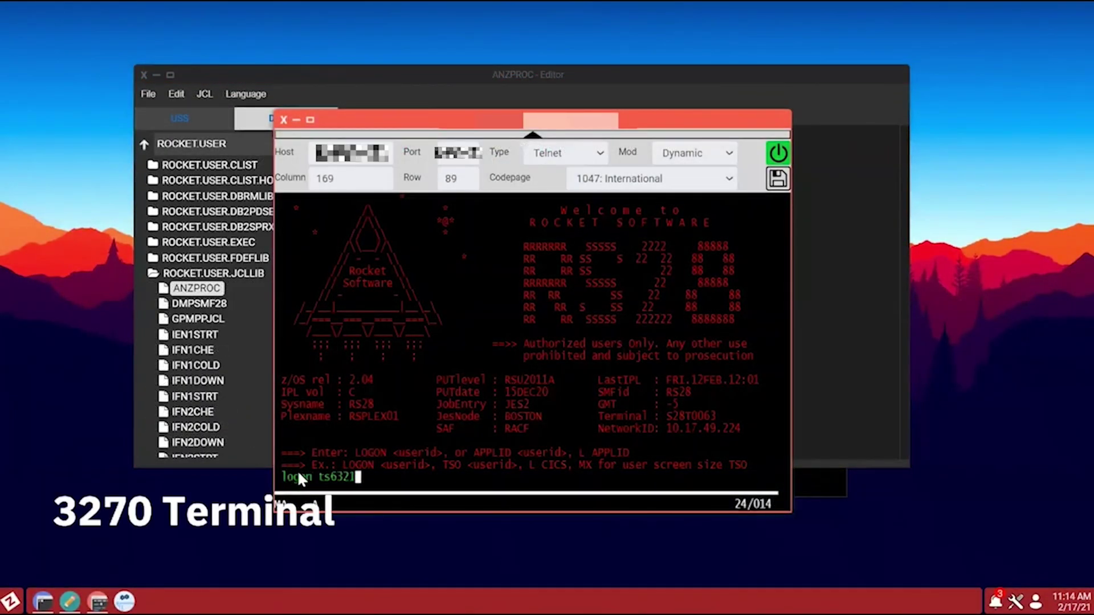
{"action": "key", "text": "Return"}
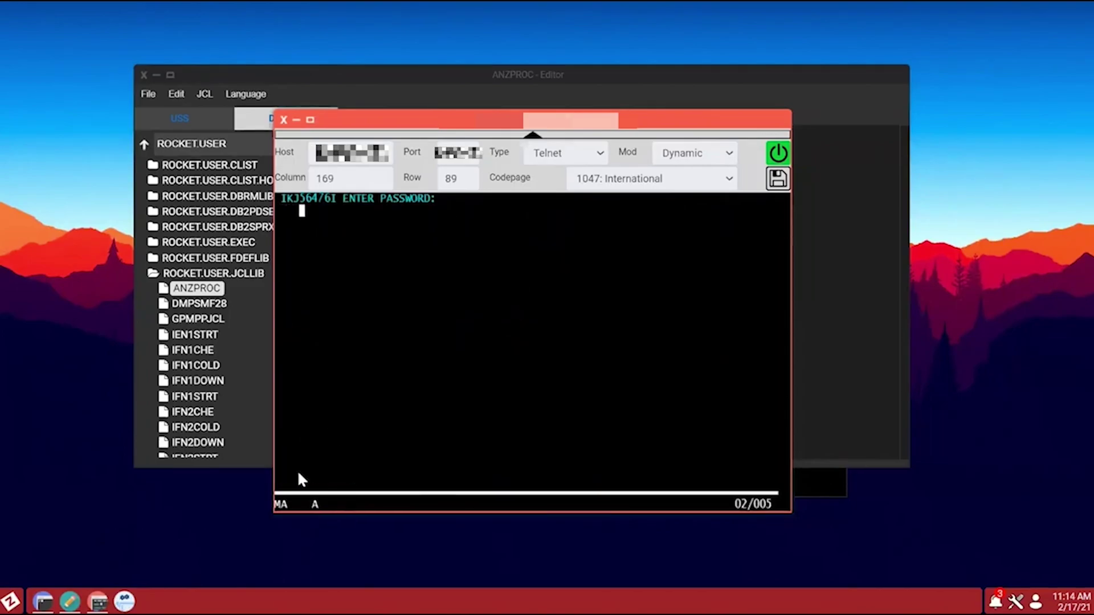
{"action": "type", "text": "password"}
{"action": "key", "text": "Return"}
{"action": "key", "text": "Return"}
{"action": "key", "text": "Return"}
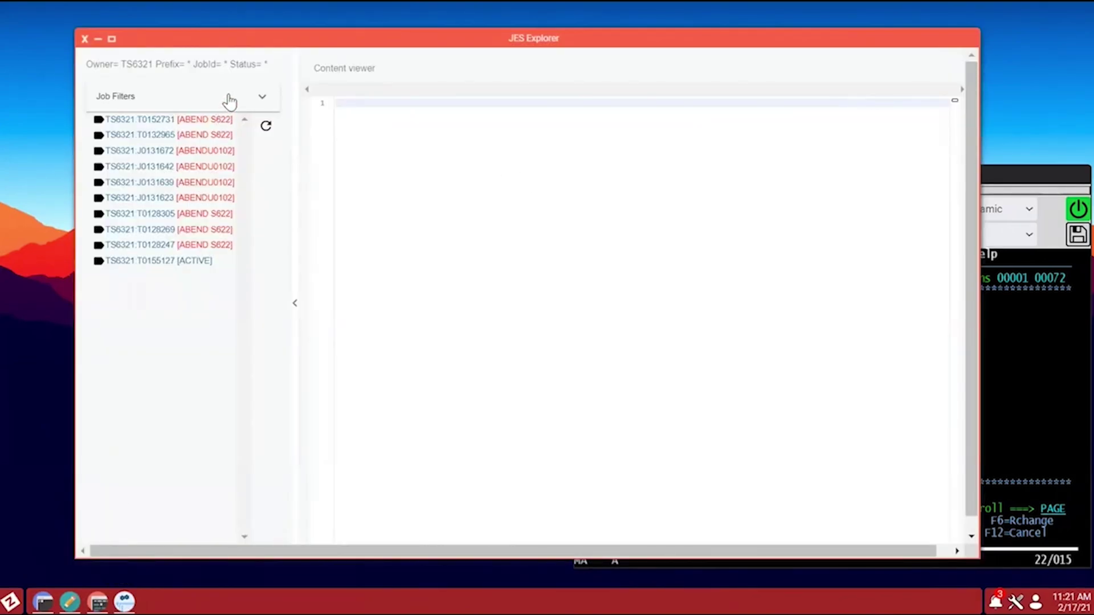
- Expand the JES Explorer job filters and the first ABEND S622 job's spool files
{"action": "left_click", "coordinate": [230, 98]}
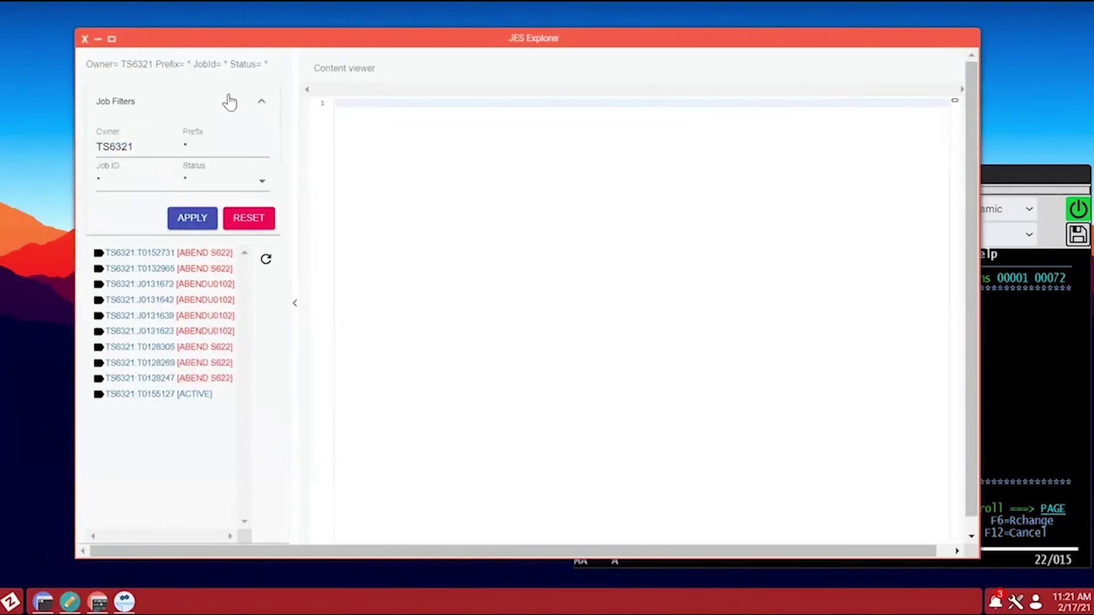
{"action": "left_click", "coordinate": [167, 254]}
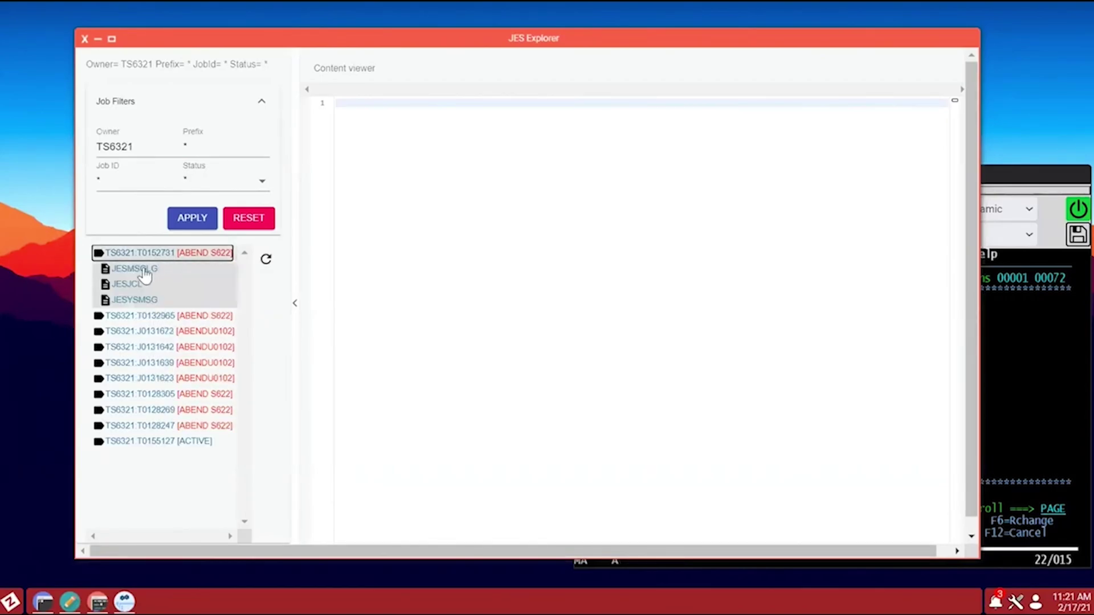